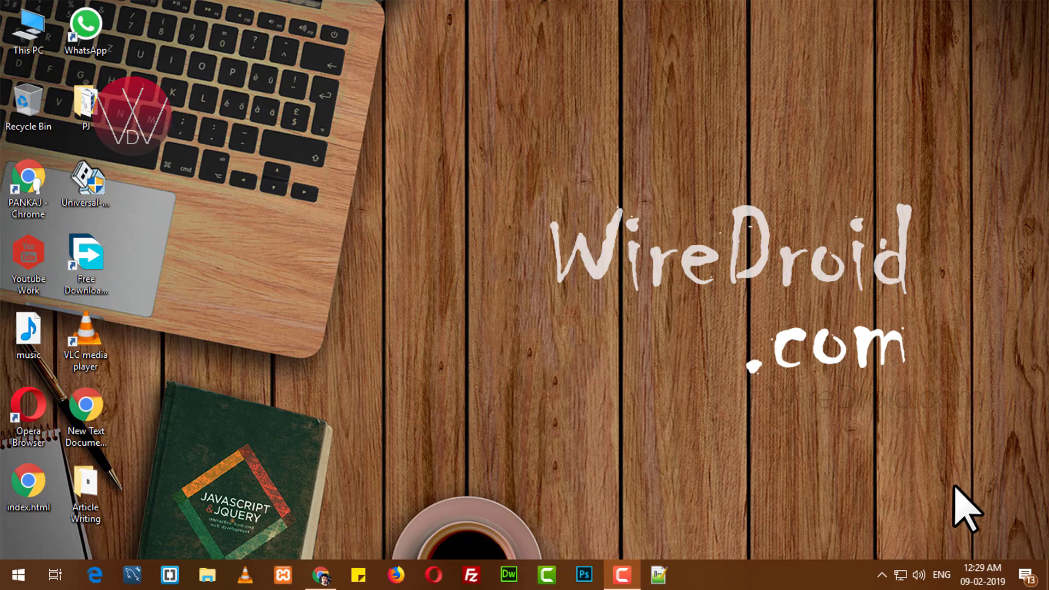
Open This PC and select the DATA (F:) drive.
double_click(33, 47)
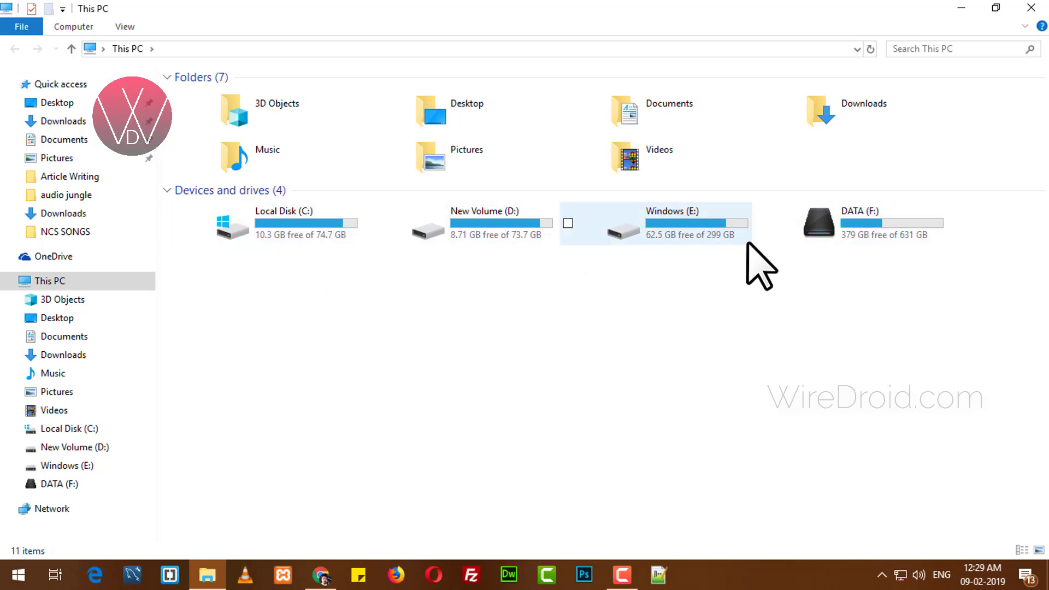
left_click(854, 231)
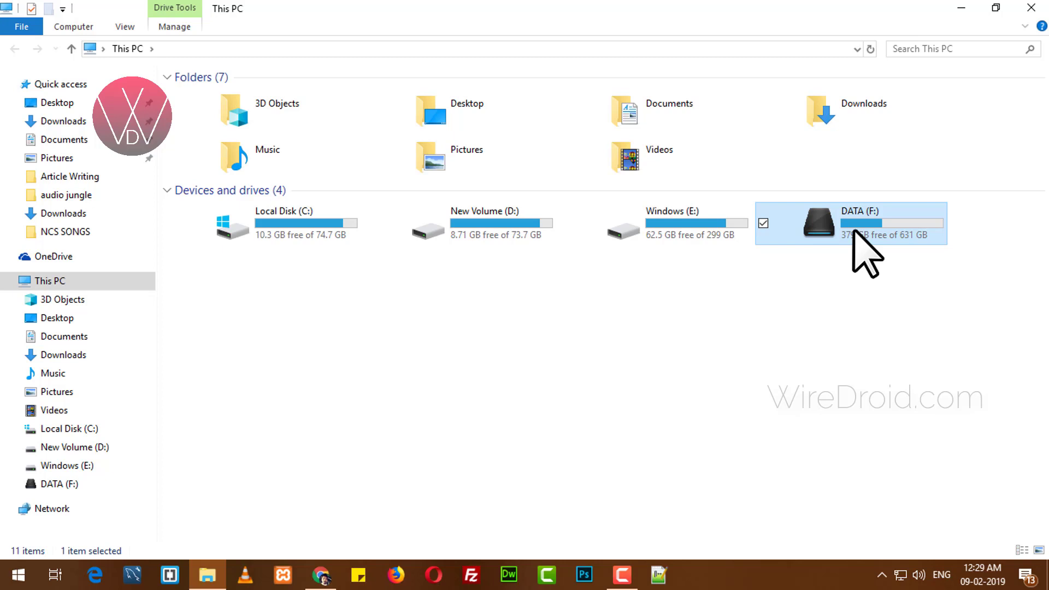
left_click(852, 297)
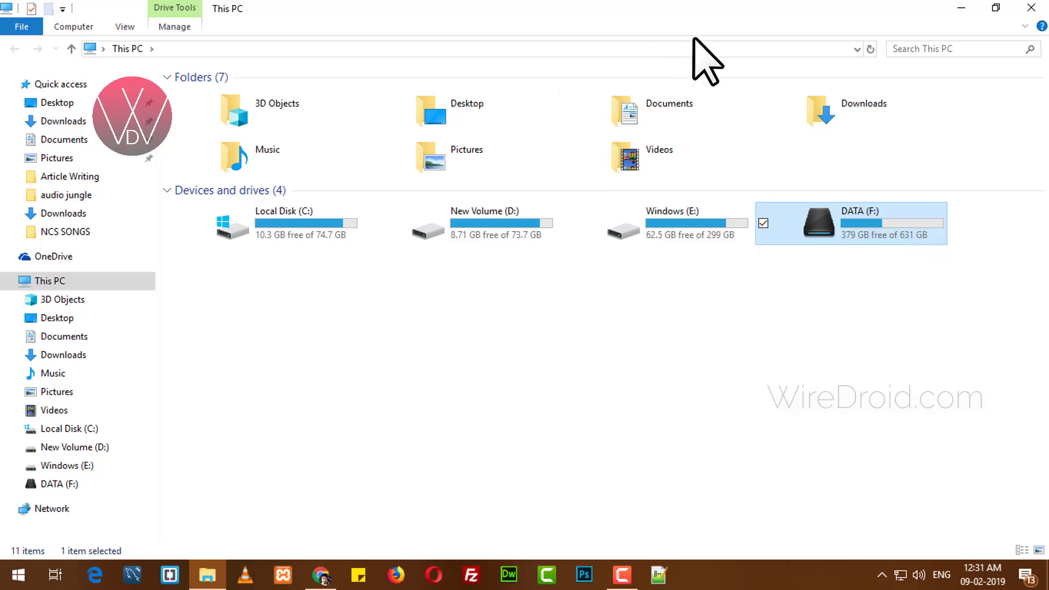
Snap the This PC window to the right half of the screen with its drives in view.
key("super+Right")
scroll(964, 232, "down", 2)
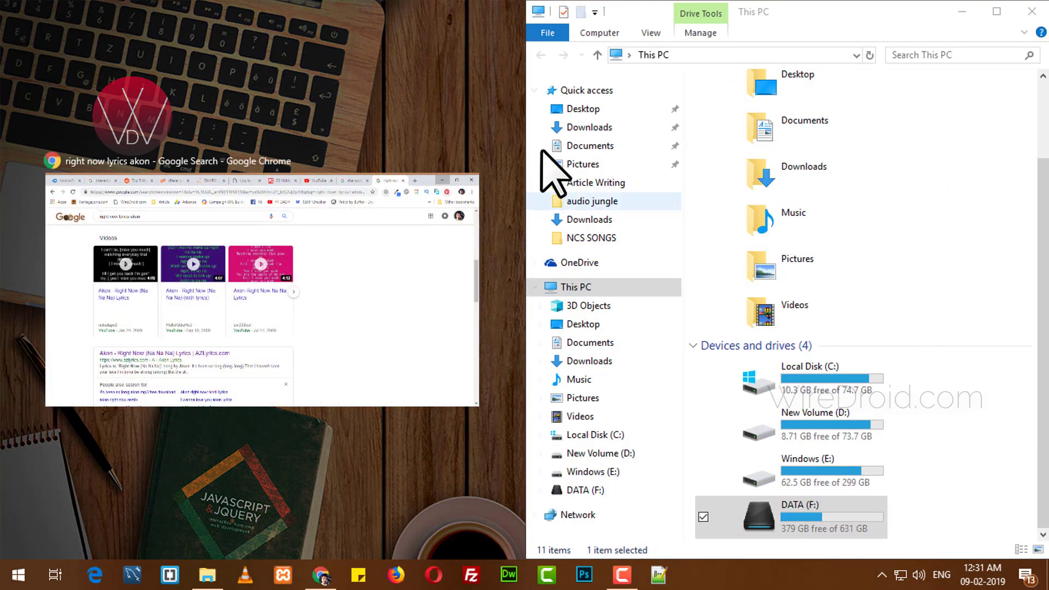
left_click(424, 94)
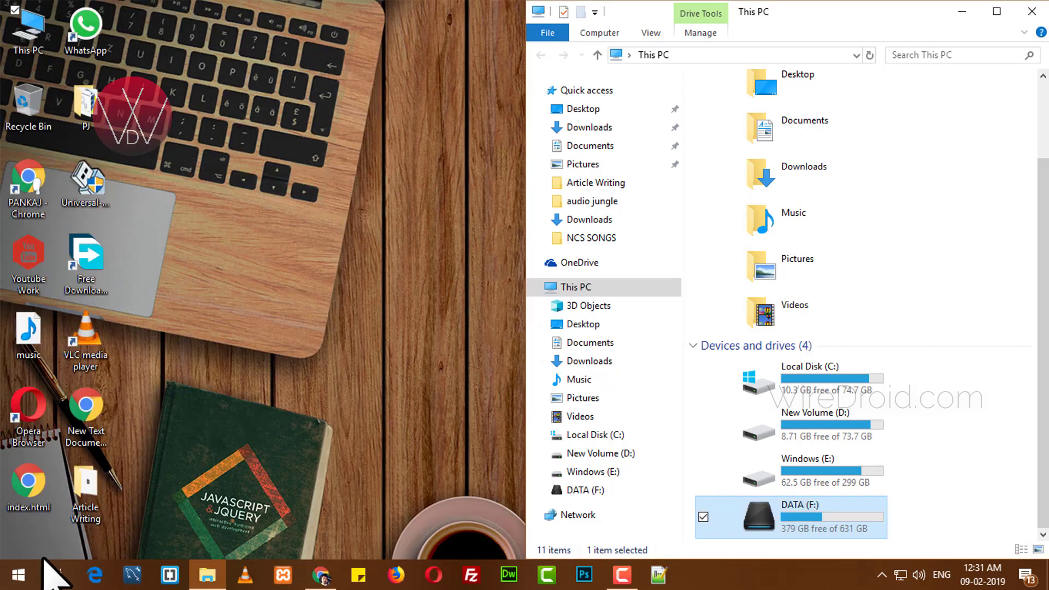
Open the Windows Disk Management utility.
left_click(8, 580)
right_click(9, 581)
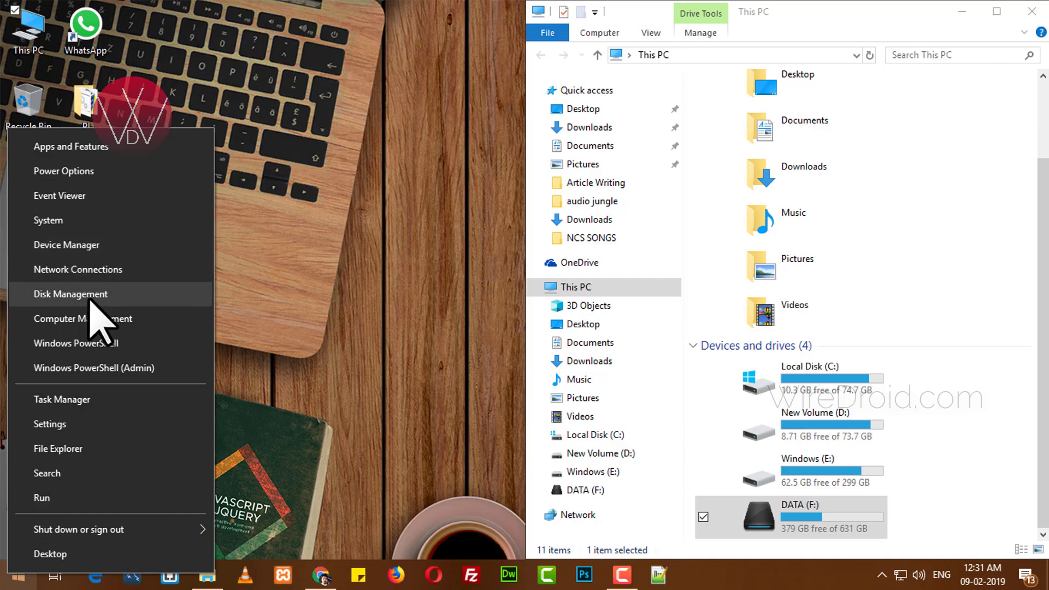
left_click(89, 300)
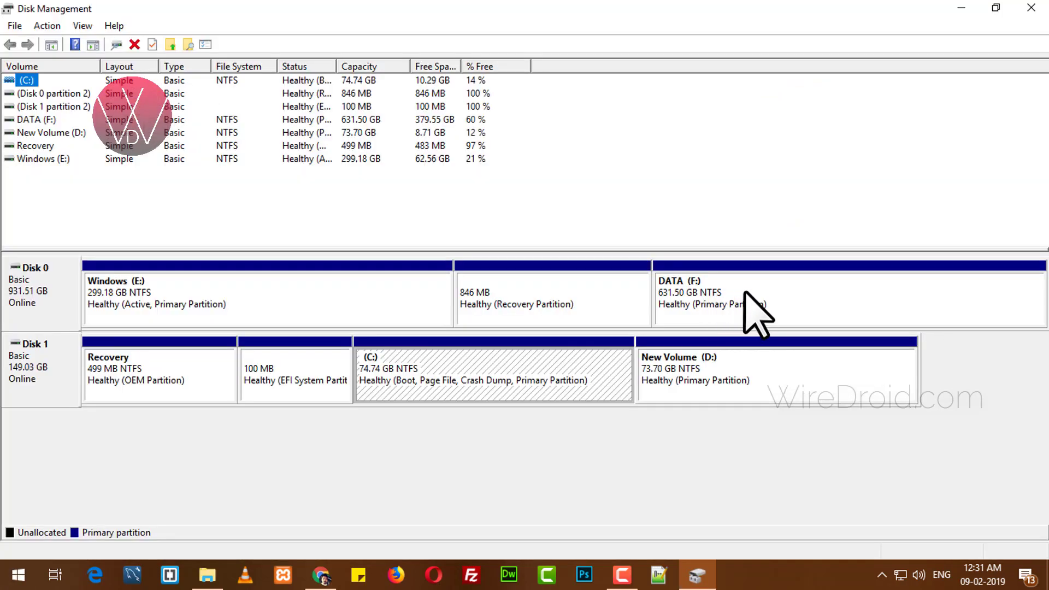
left_click(699, 284)
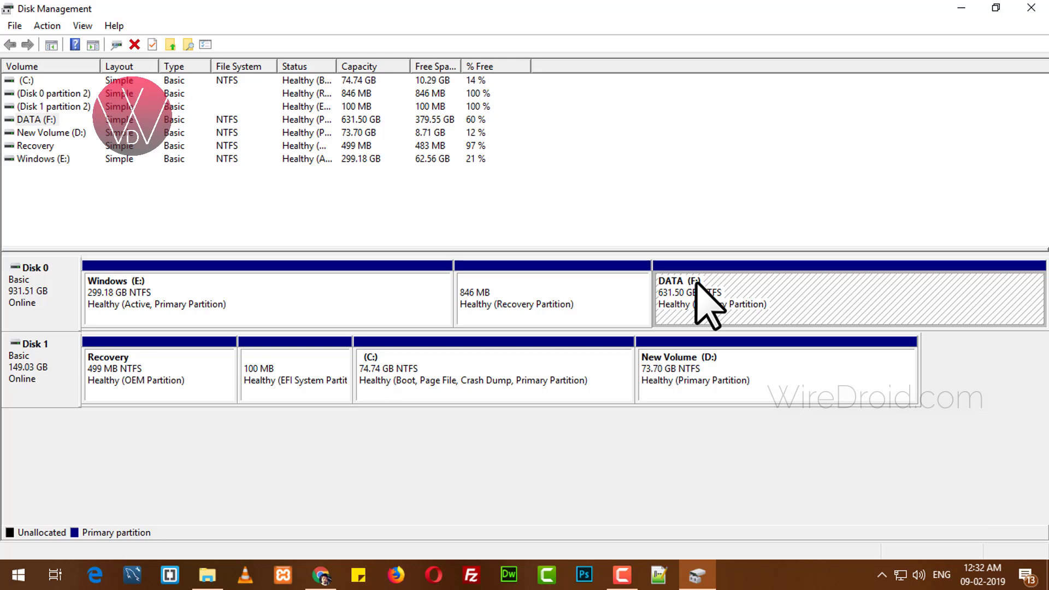
right_click(741, 291)
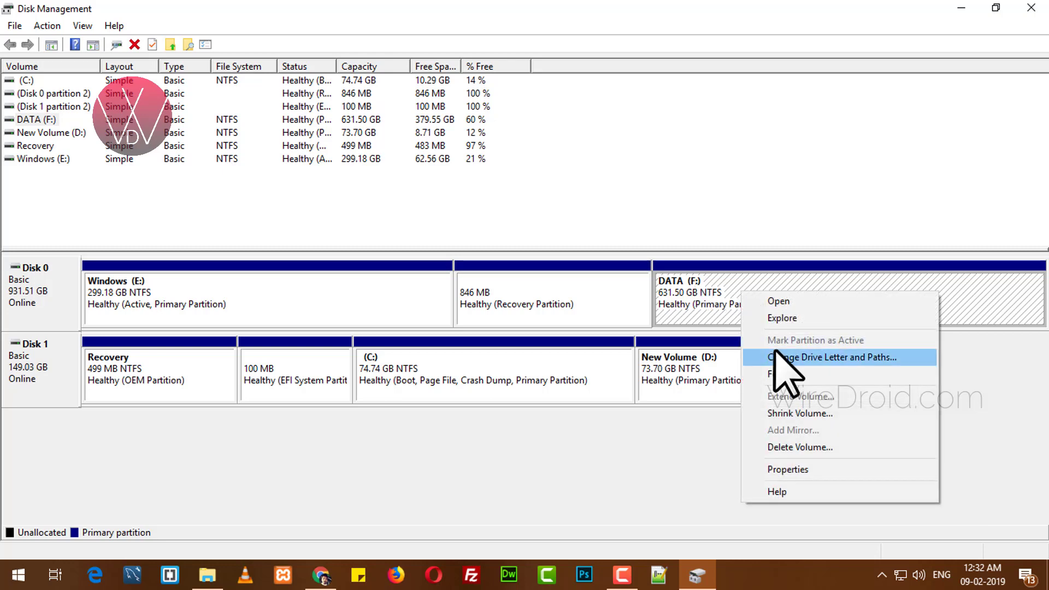
left_click(846, 358)
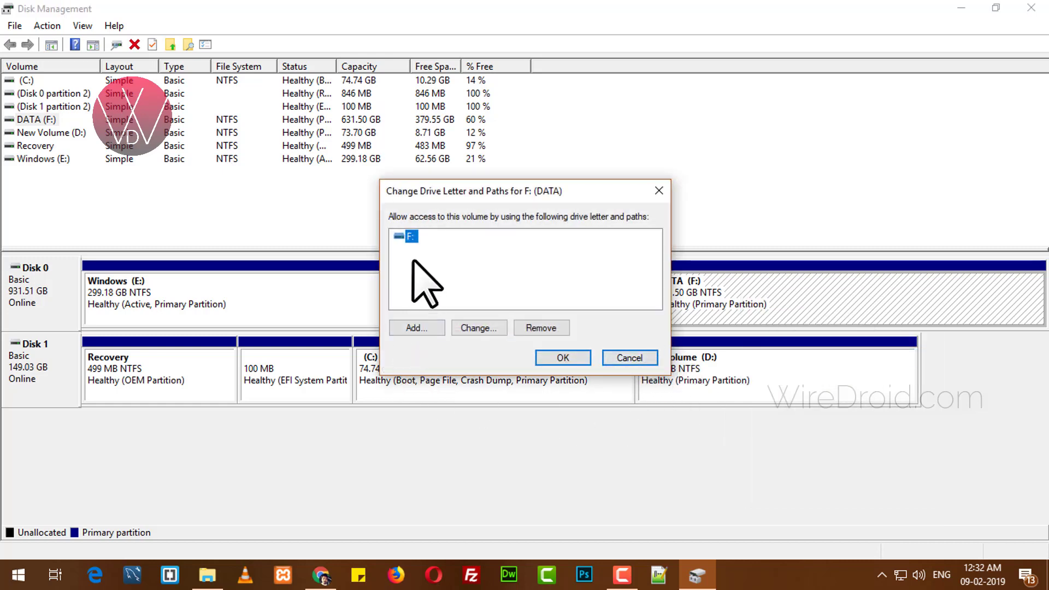
left_click(411, 236)
left_click(417, 264)
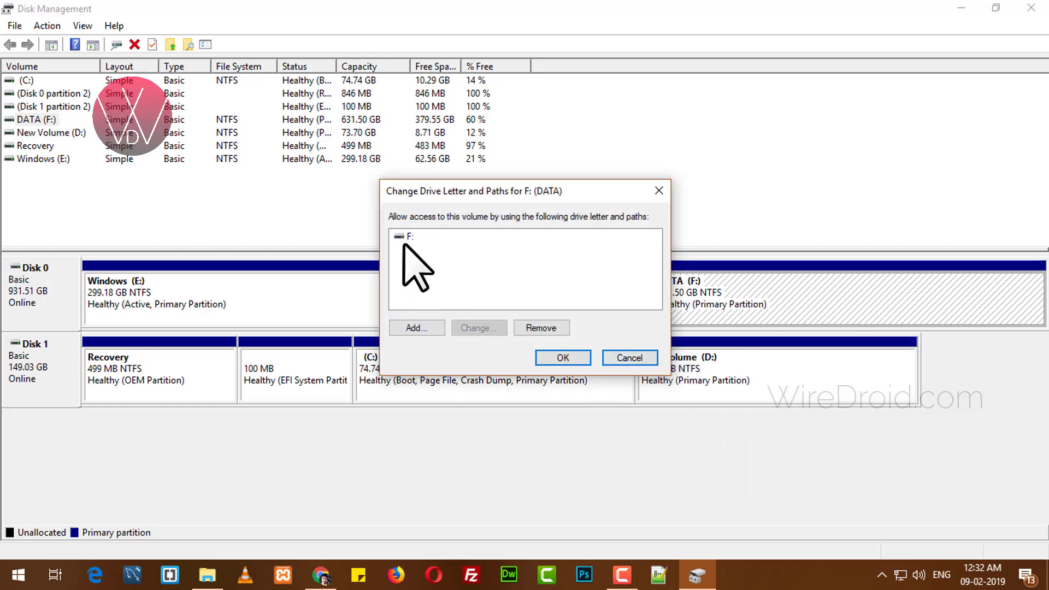
left_click(404, 239)
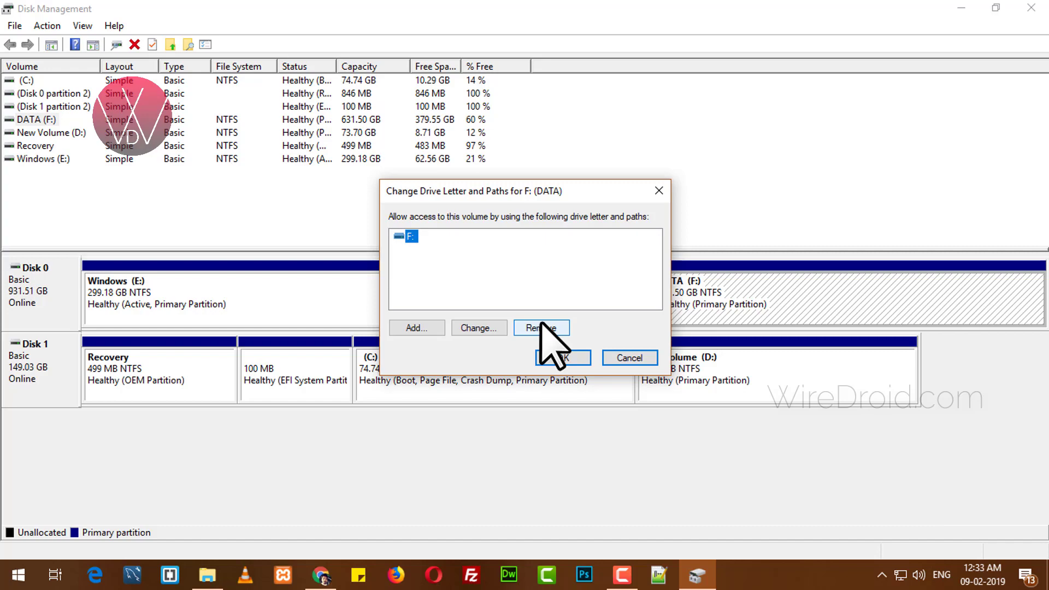
left_click(541, 326)
left_click(637, 340)
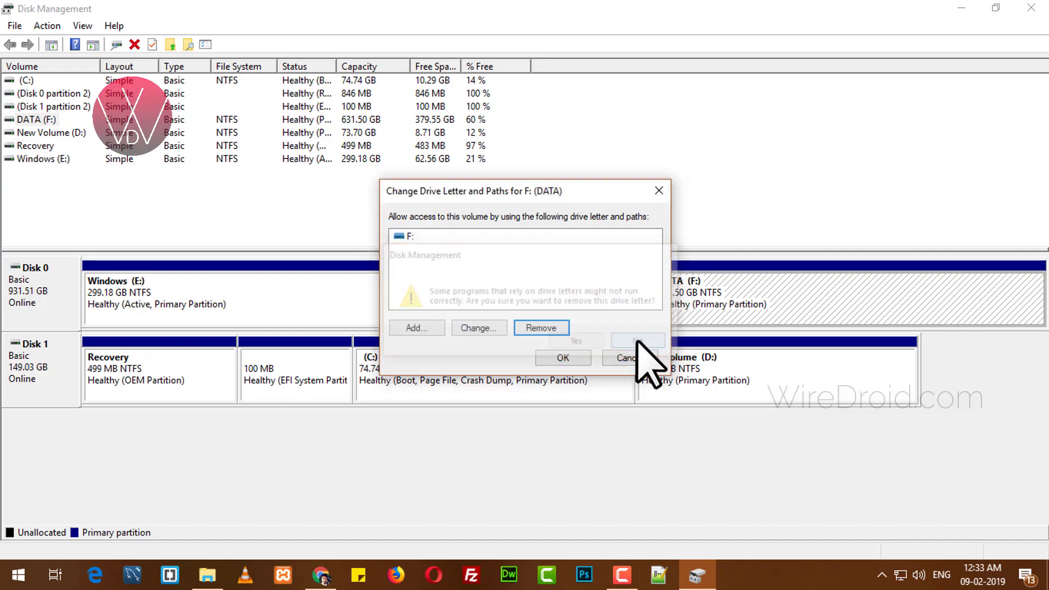
left_click(627, 357)
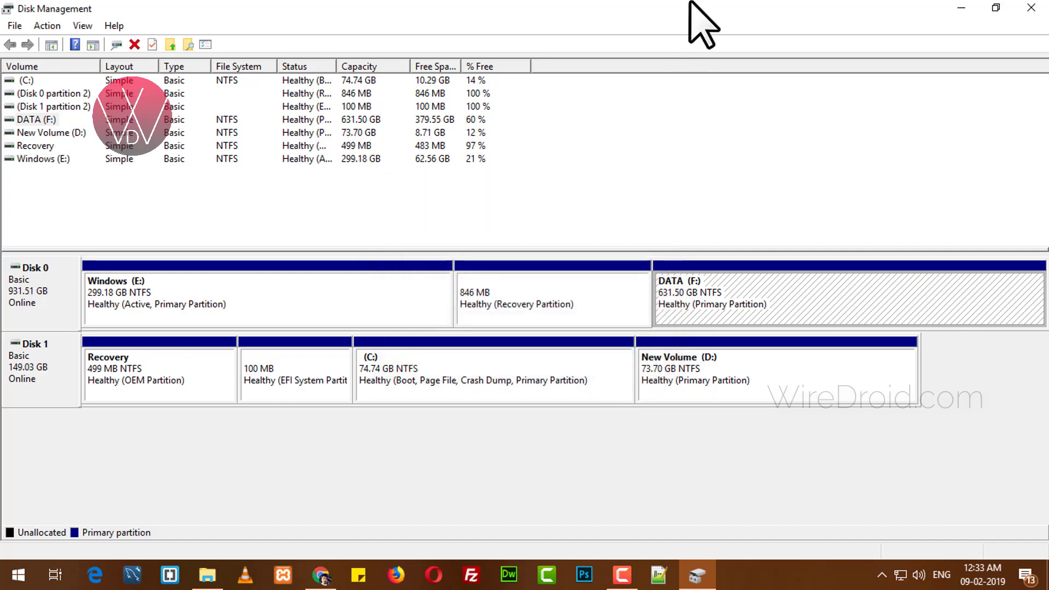
Snap the Disk Management window to the left half of the screen, beside This PC.
left_click_drag(702, 25, 19, 199)
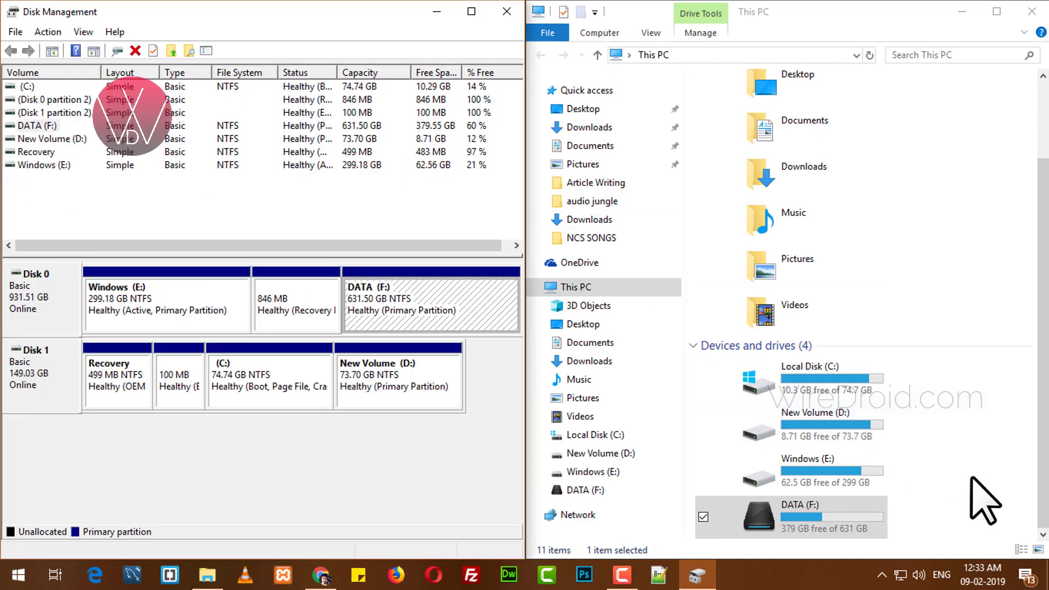
left_click(714, 538)
left_click(386, 441)
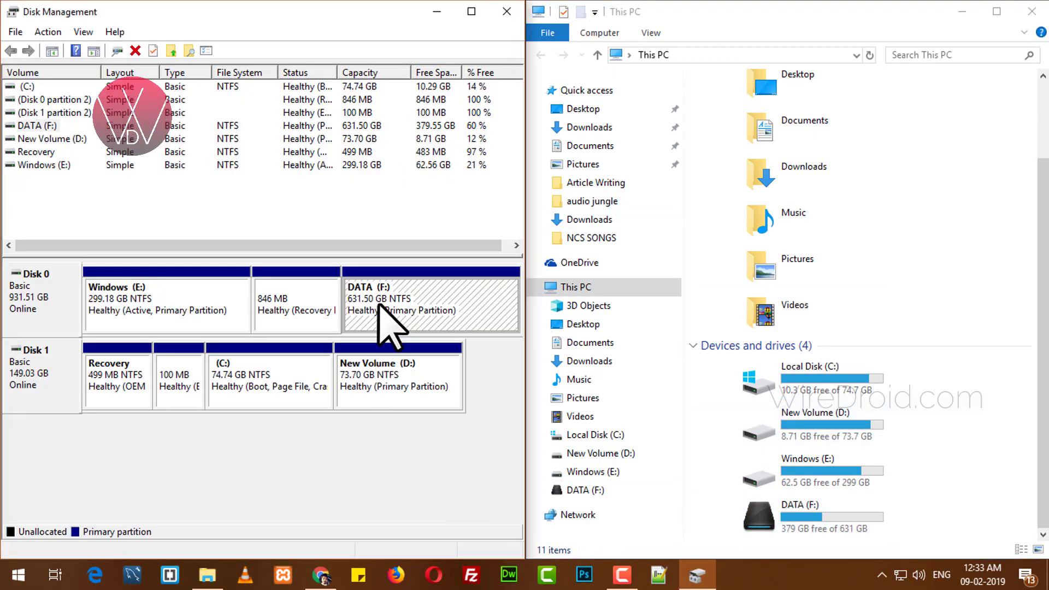
Remove the drive letter F: from the DATA volume on Disk 0 and accept the removal warning.
right_click(409, 296)
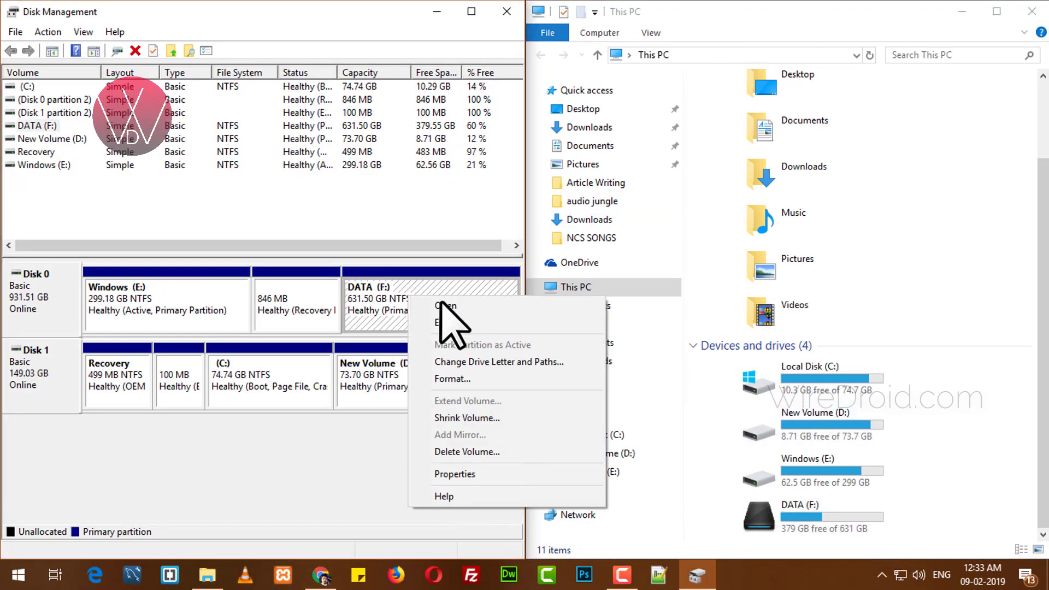
left_click(498, 361)
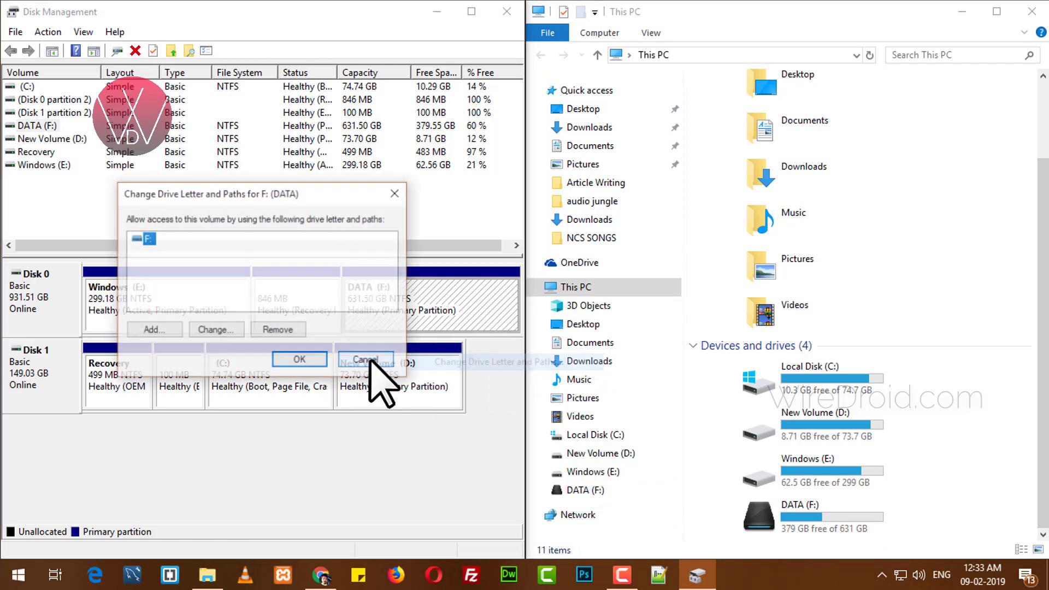
left_click(139, 291)
left_click(143, 240)
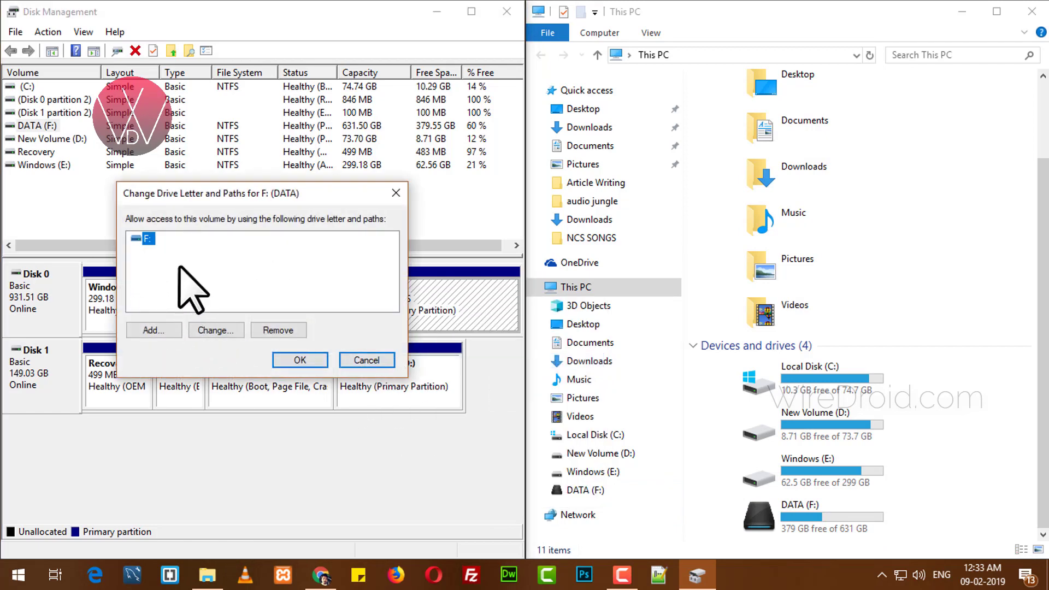
left_click(276, 333)
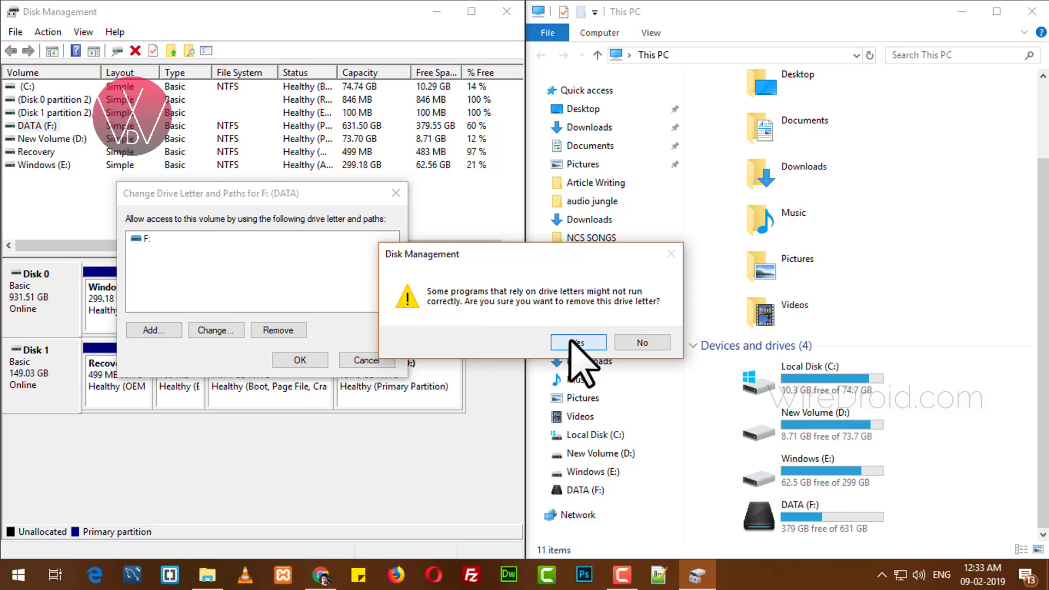
left_click(573, 342)
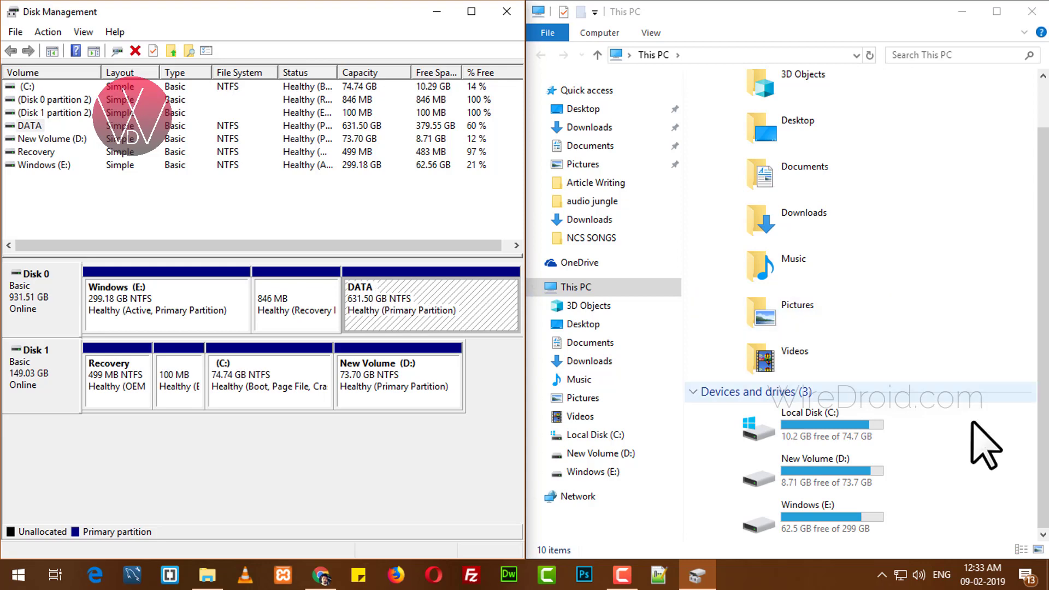
Maximize the This PC window and refresh it to check the list of drives.
left_click(977, 508)
left_click(996, 11)
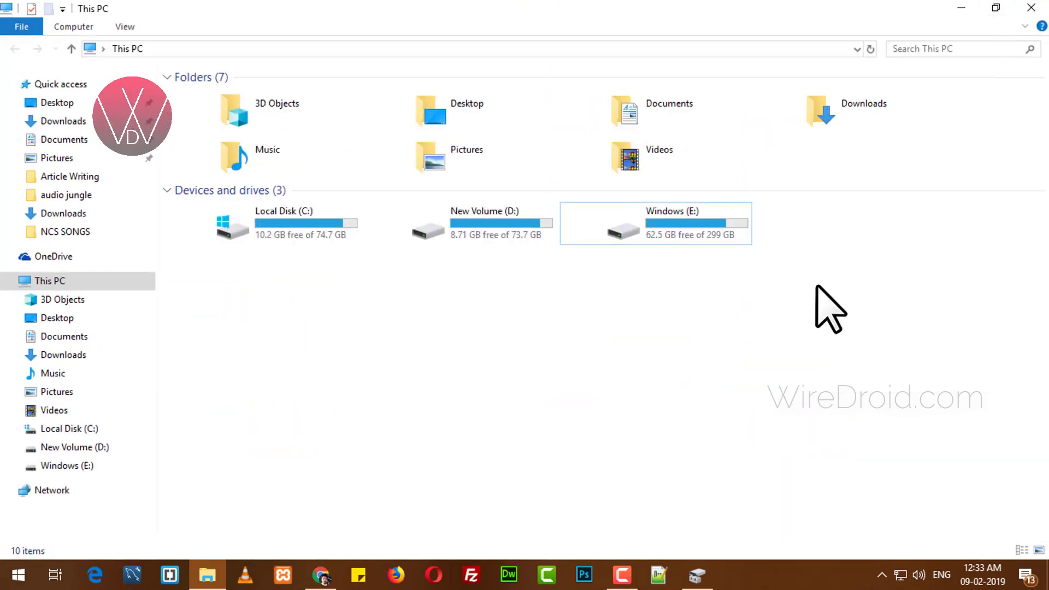
right_click(817, 285)
left_click(859, 348)
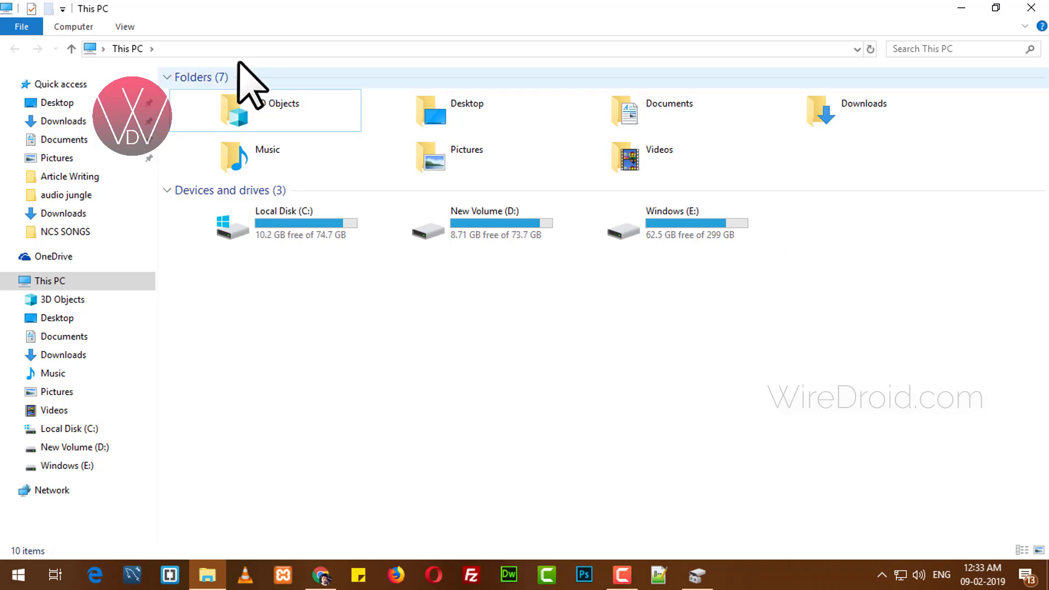
From Local Disk (C:), try to open the path F:\ directly, dismiss the message and return to This PC.
double_click(304, 232)
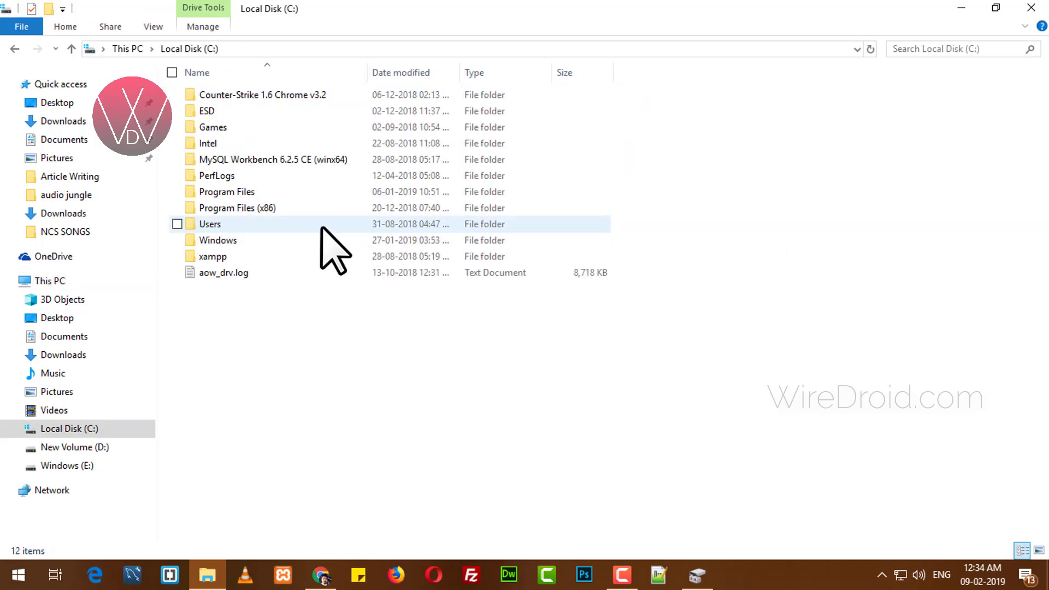
left_click(246, 49)
left_click(172, 49)
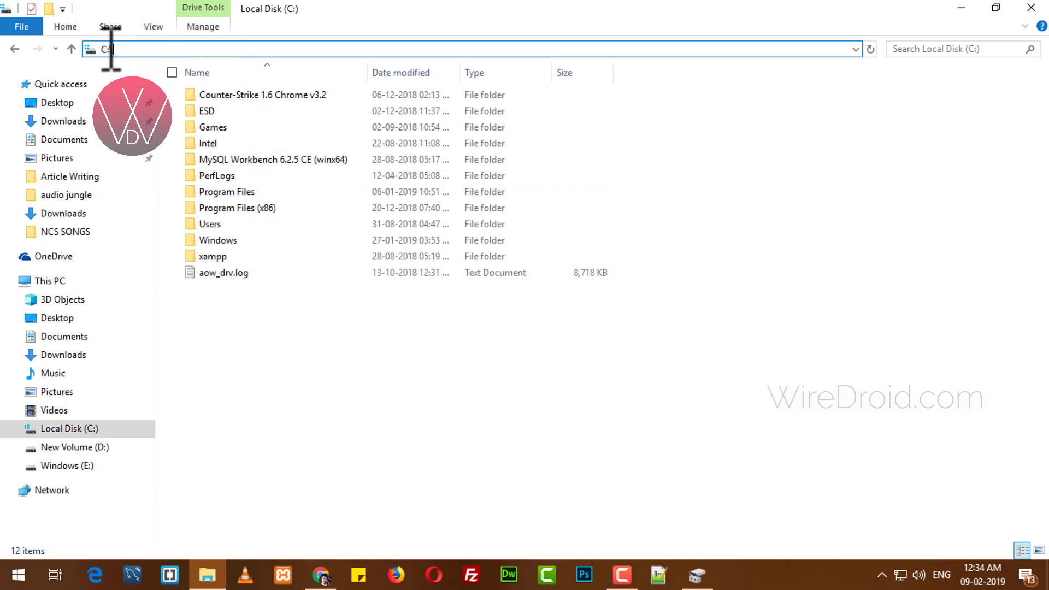
key("BackSpace")
key("BackSpace")
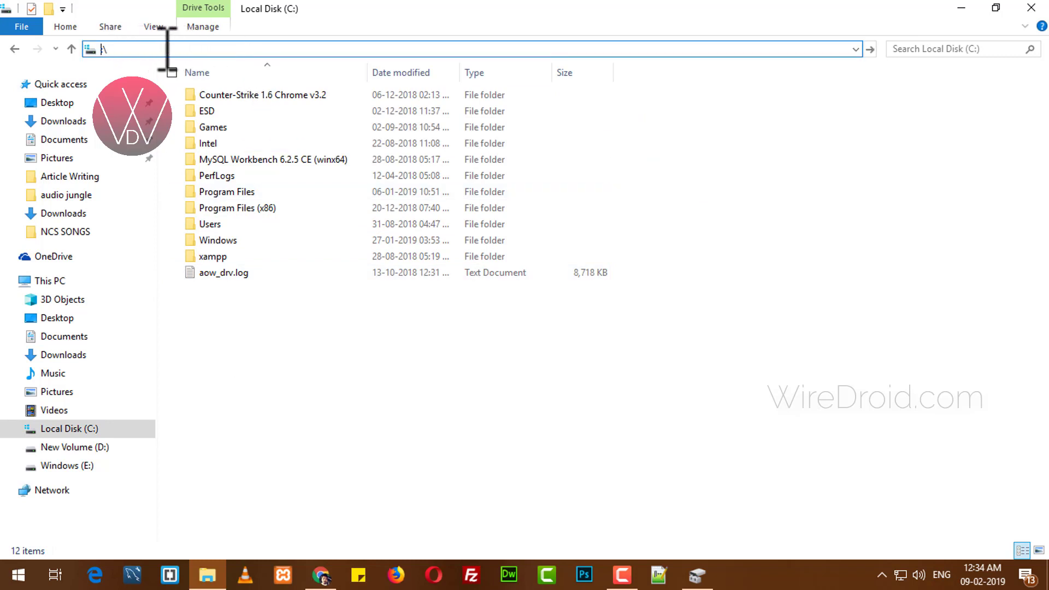
key("BackSpace")
type("F")
key("Return")
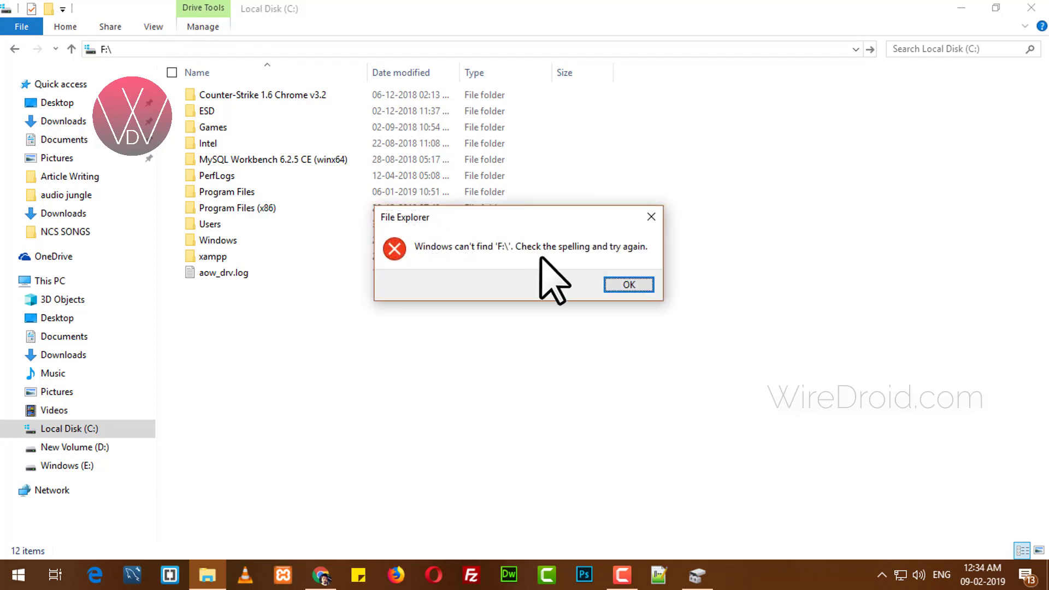
left_click(607, 283)
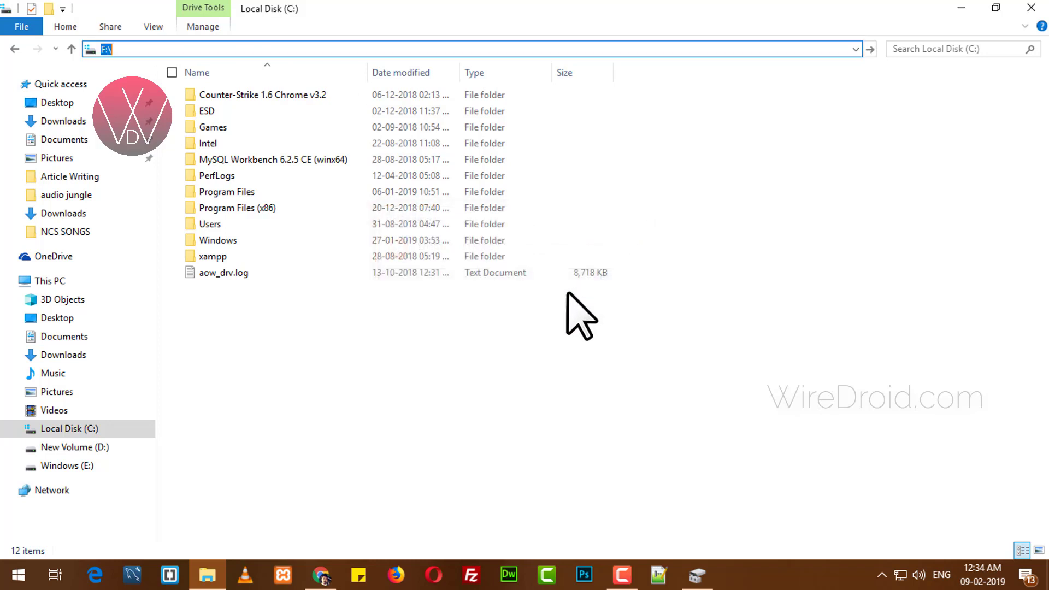
left_click(15, 49)
Refresh This PC and snap its window back beside Disk Management with the drives in view.
right_click(794, 288)
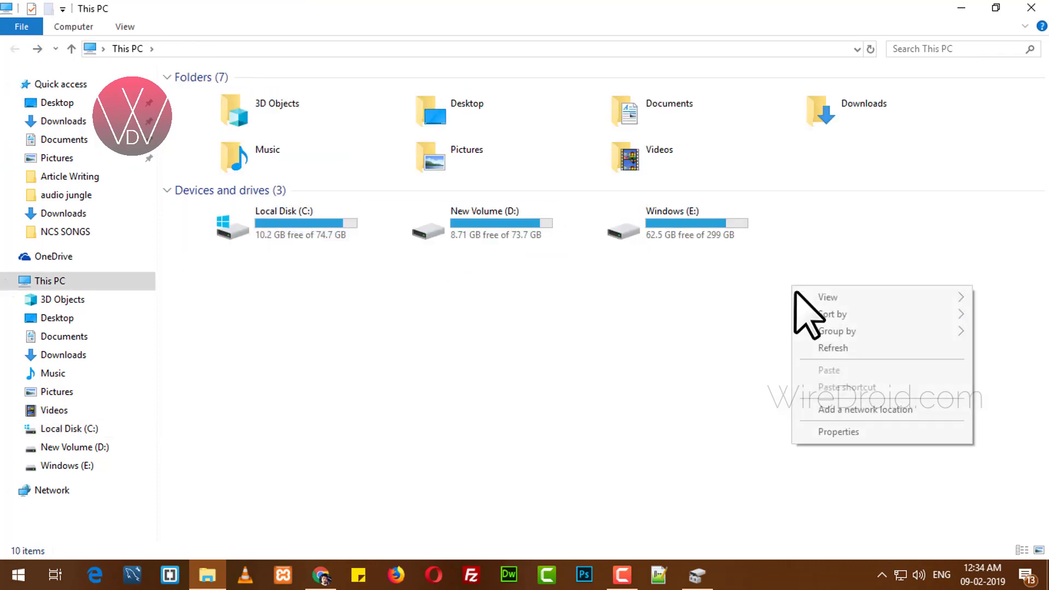
left_click(833, 349)
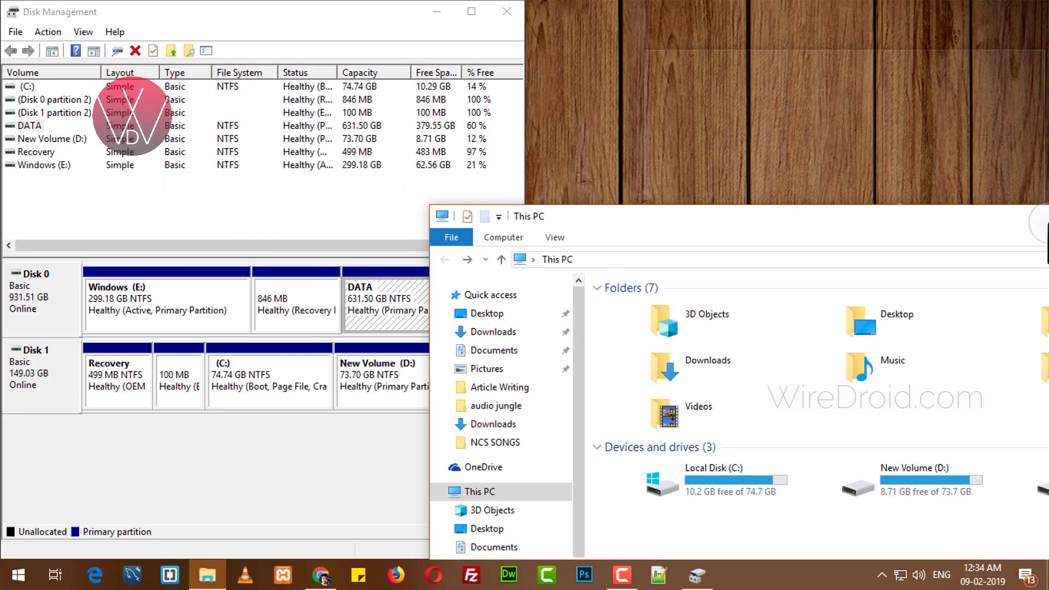
left_click_drag(1045, 224, 1047, 225)
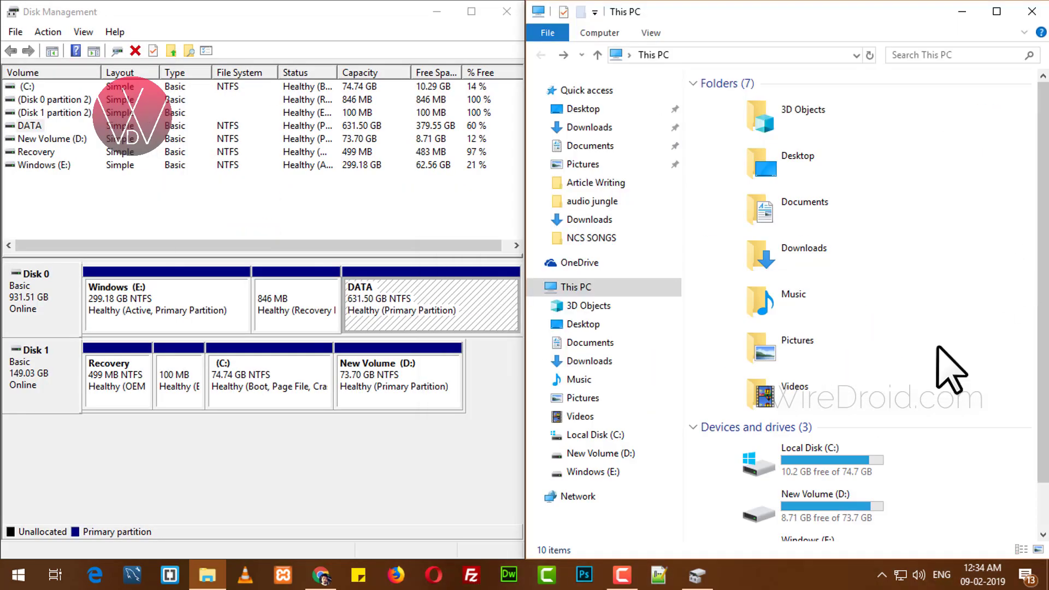
left_click(464, 445)
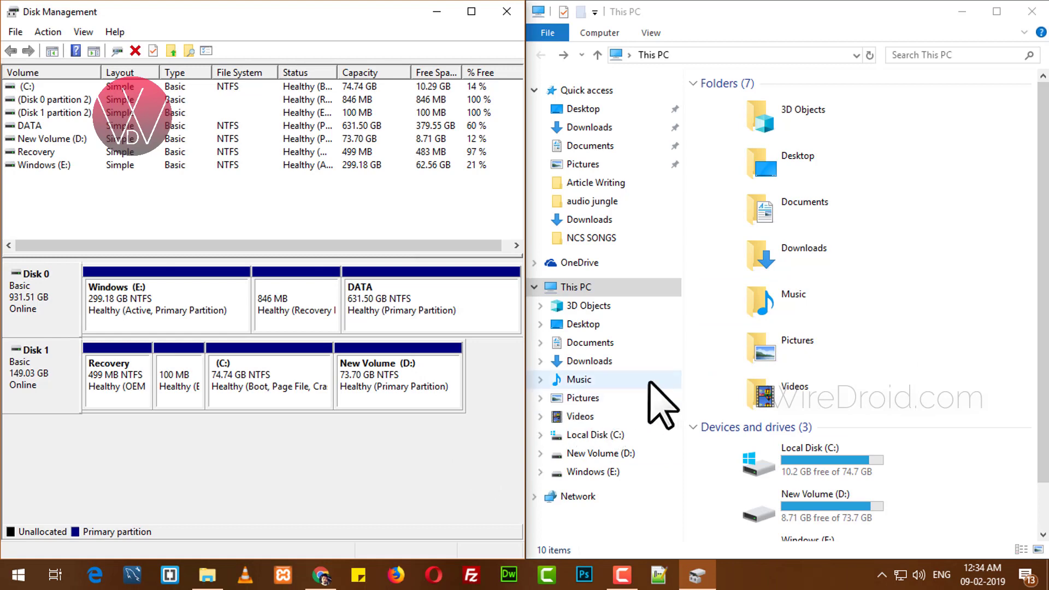
scroll(954, 434, "down", 1)
left_click(996, 486)
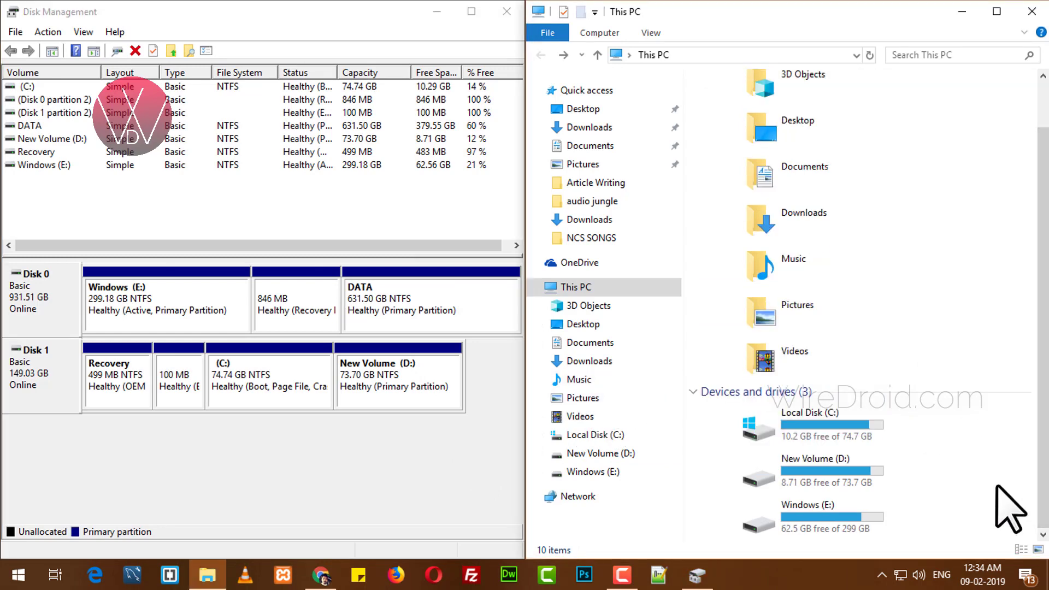
In Disk Management, add the drive letter F back to the DATA volume on Disk 0.
left_click(441, 314)
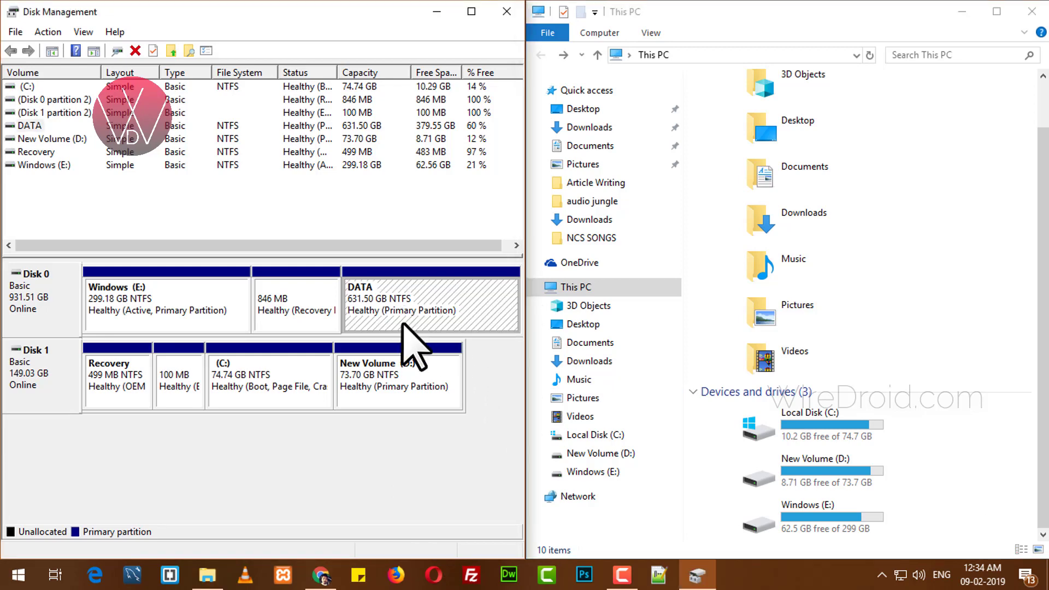
right_click(435, 300)
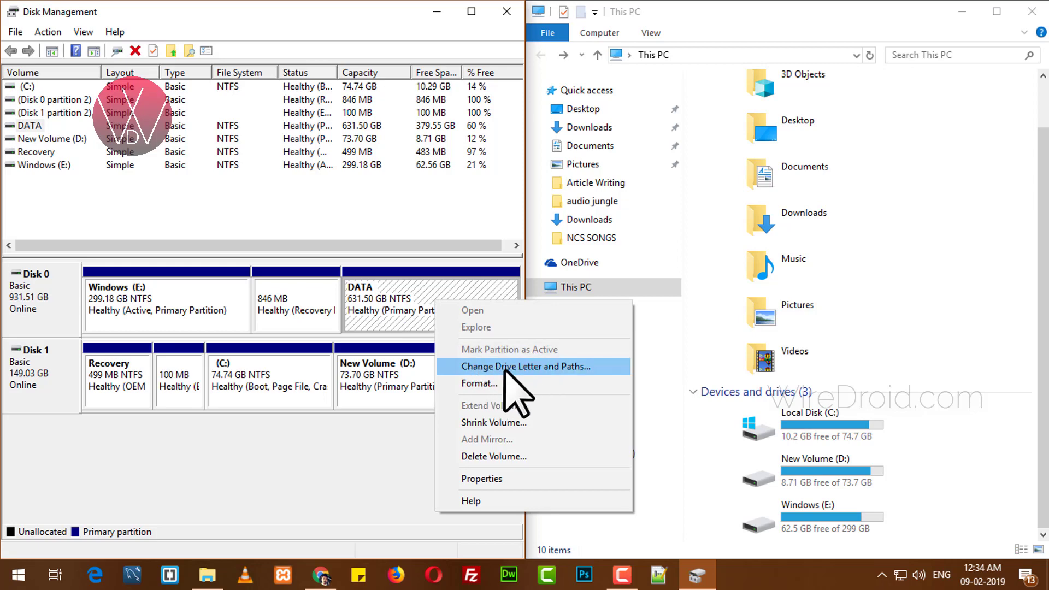
left_click(549, 367)
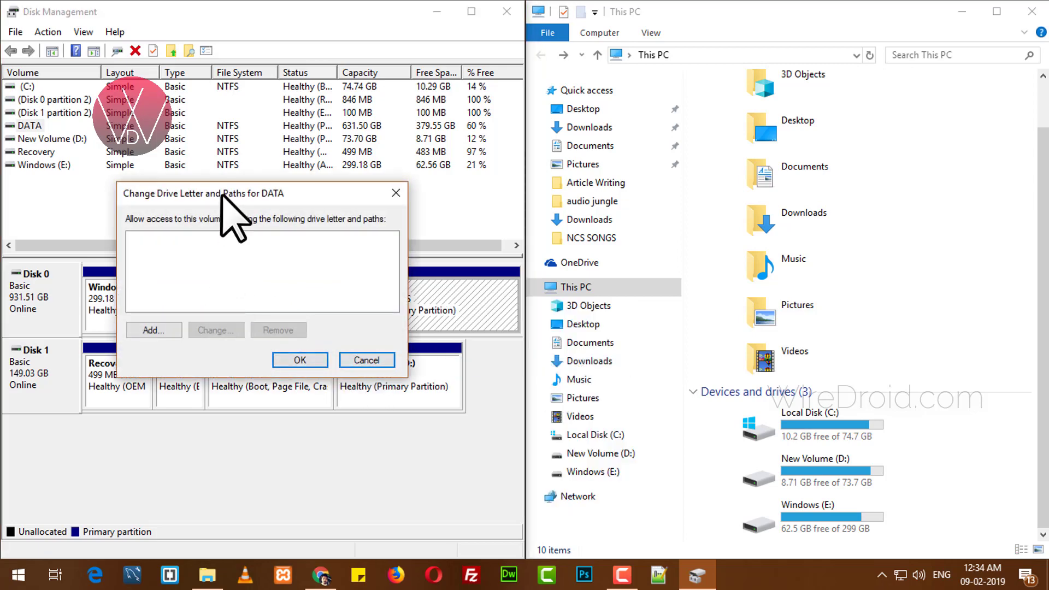
left_click_drag(223, 197, 443, 225)
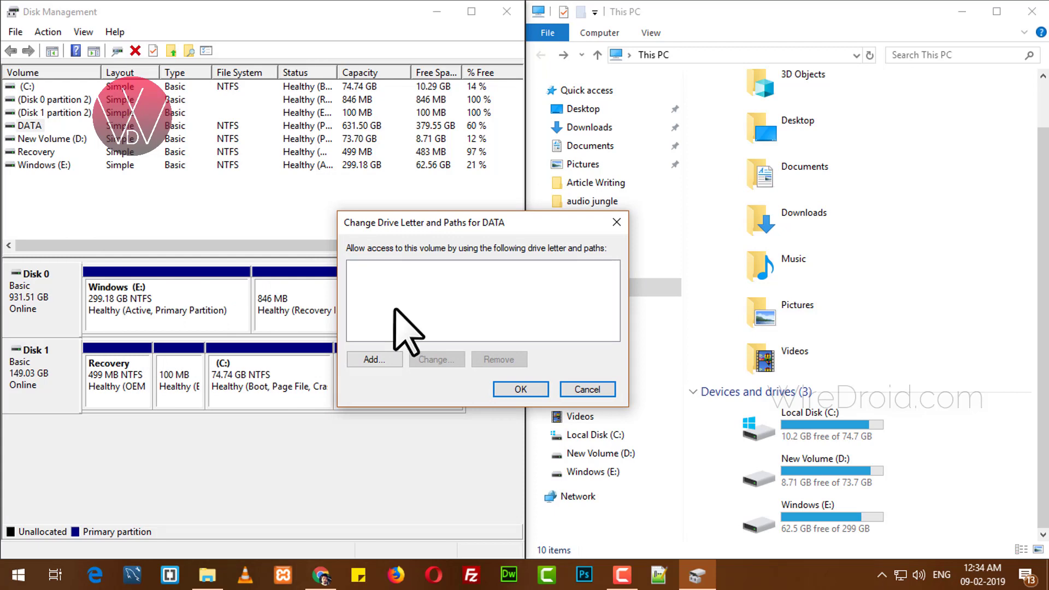
left_click(382, 359)
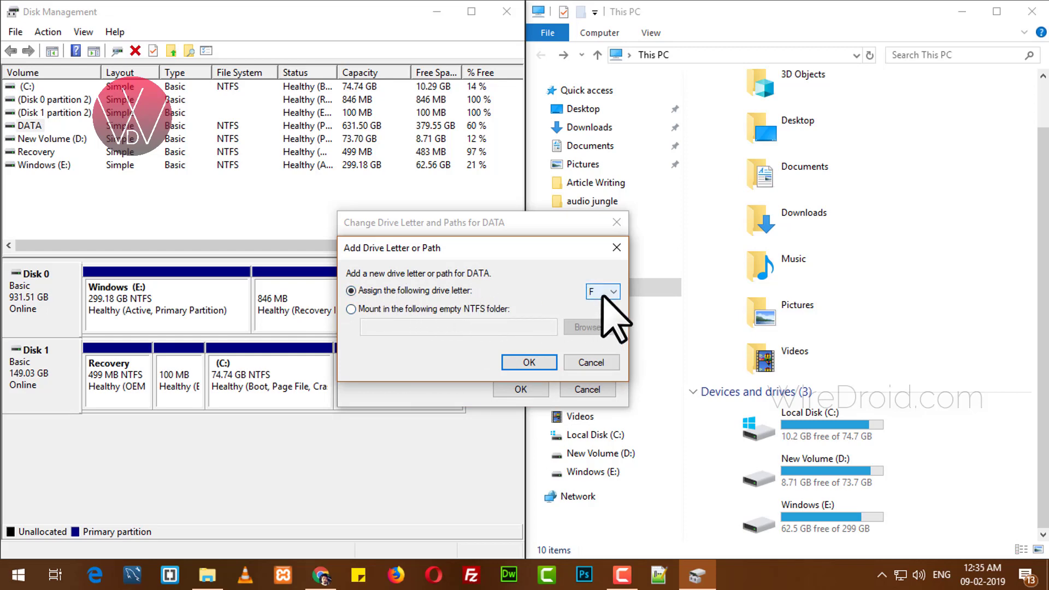
left_click(603, 297)
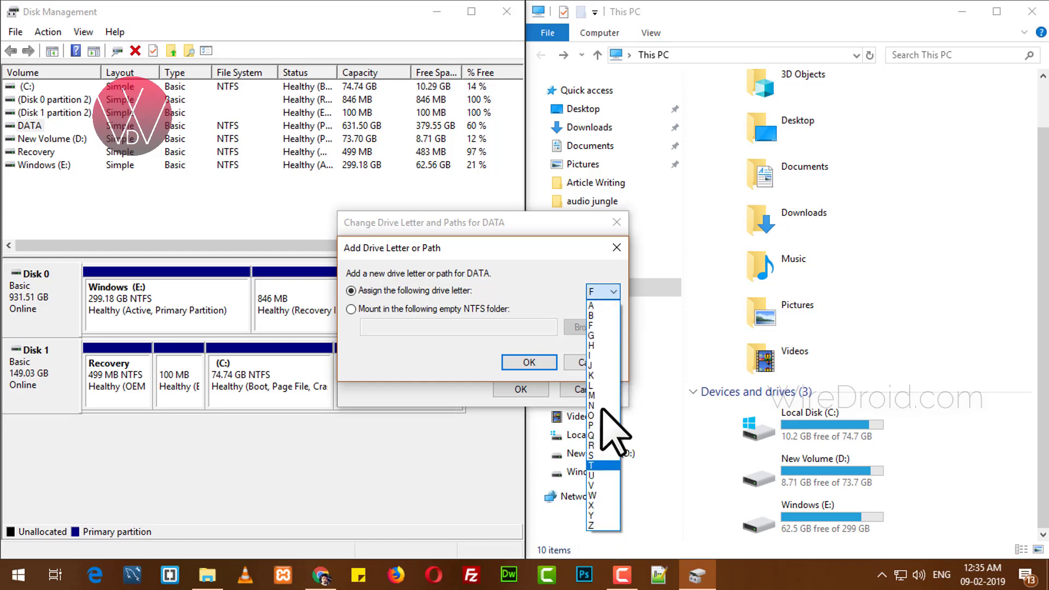
left_click(603, 296)
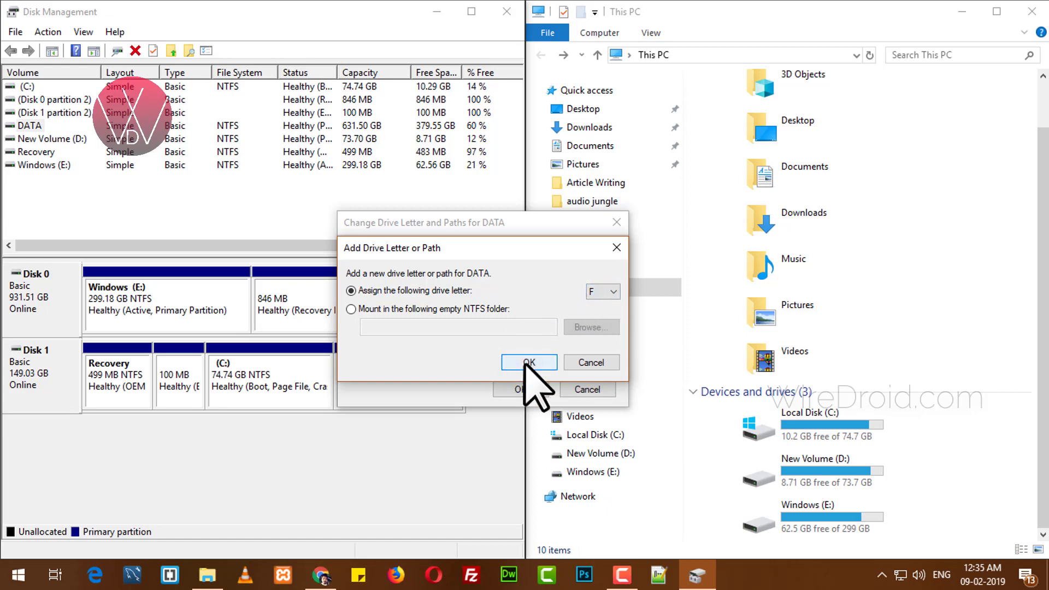
left_click(528, 363)
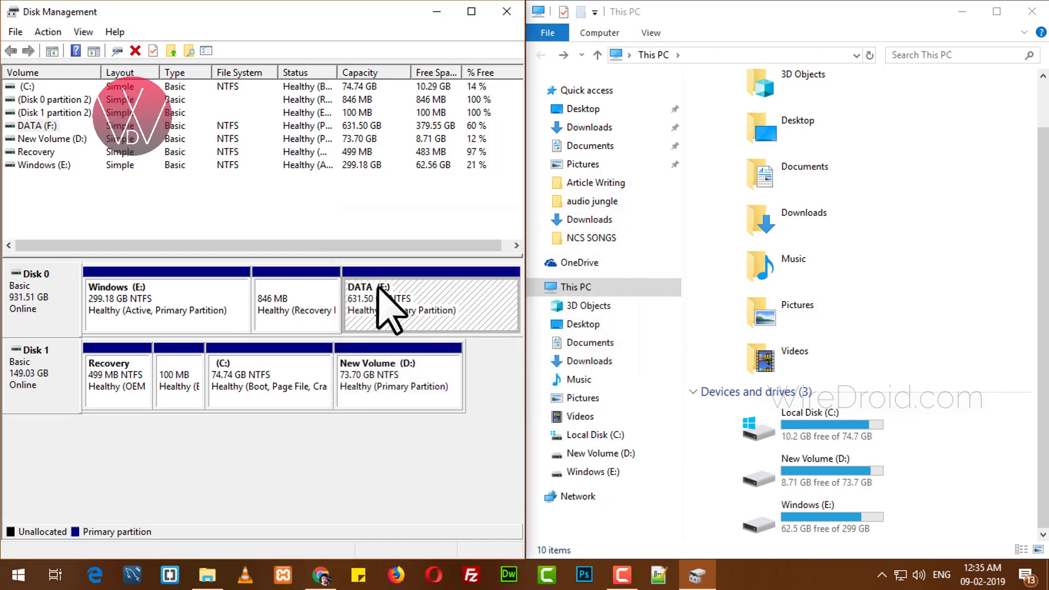
Refresh This PC, select the DATA (F:) drive and maximize the window to check the full list of drives.
left_click(965, 452)
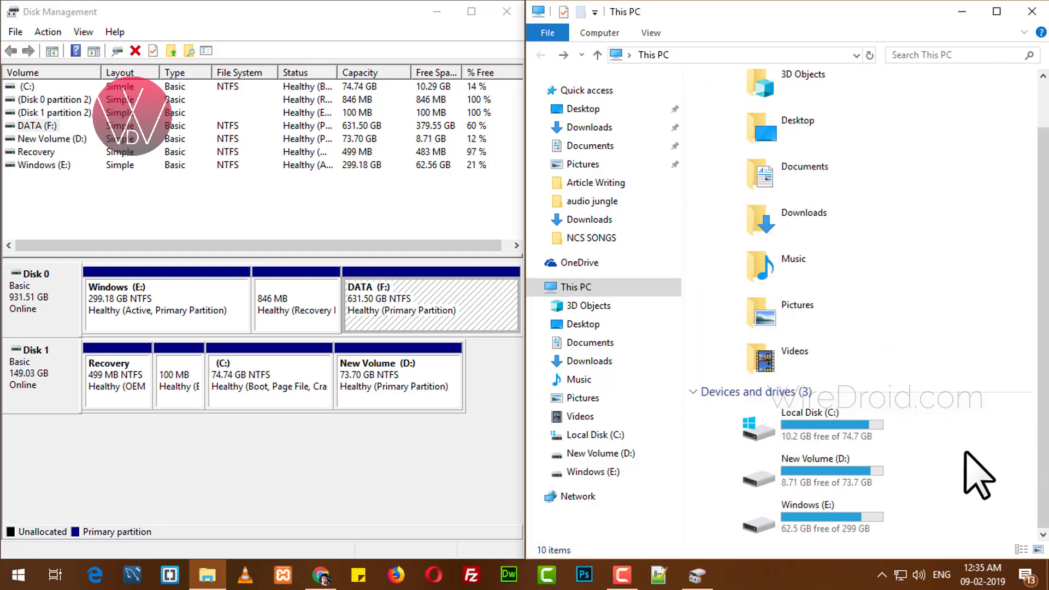
right_click(967, 456)
left_click(965, 343)
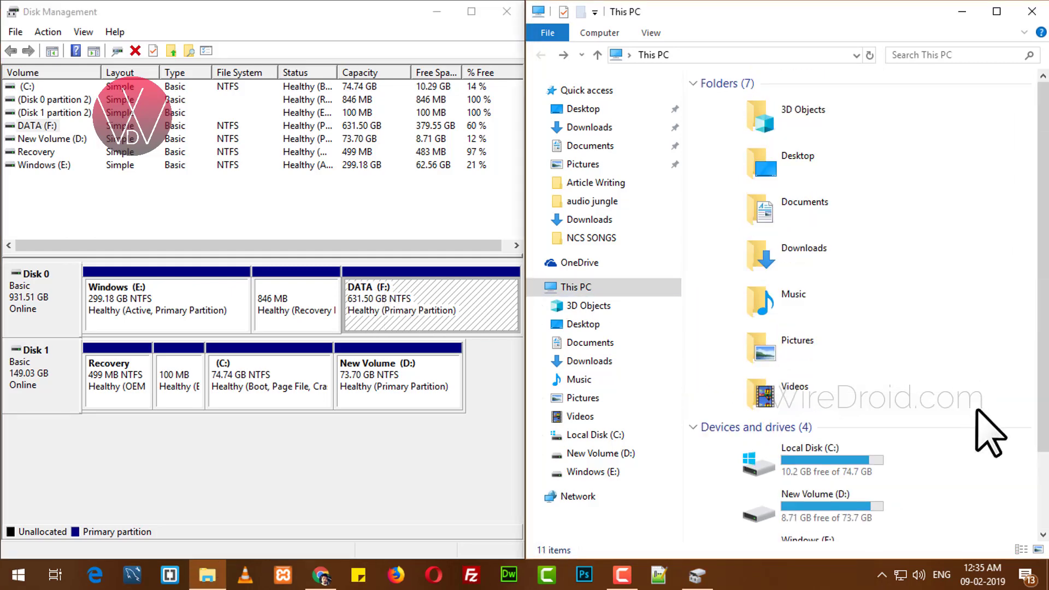
scroll(989, 434, "down", 2)
left_click(836, 524)
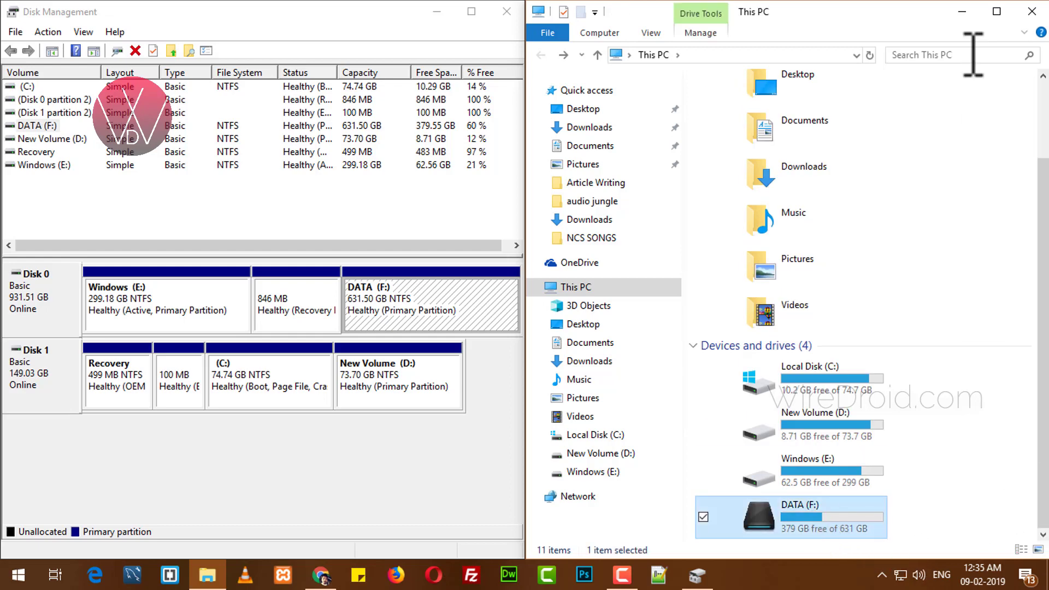
left_click(996, 11)
left_click(745, 317)
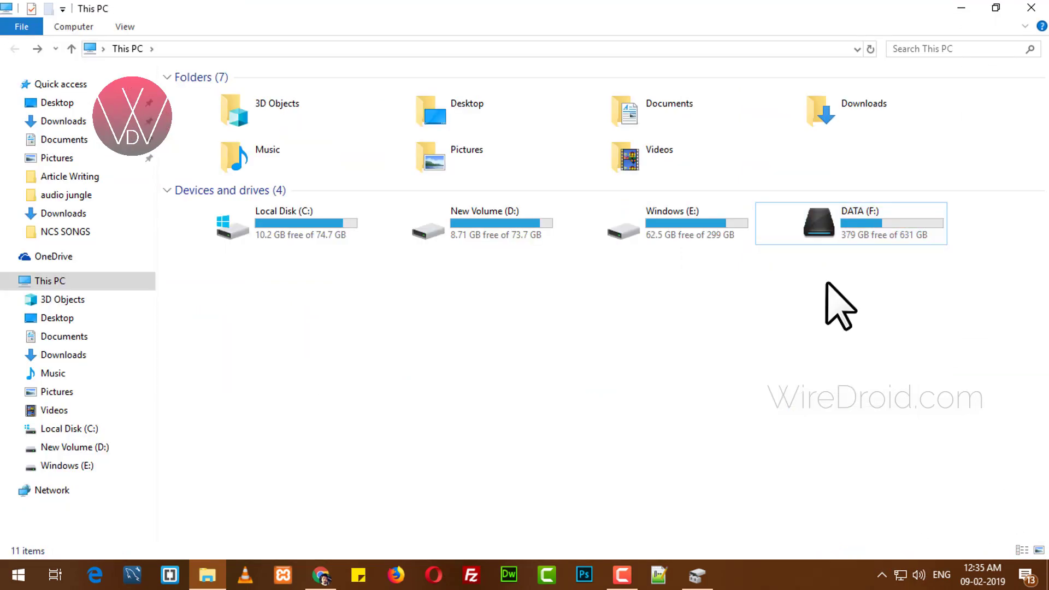